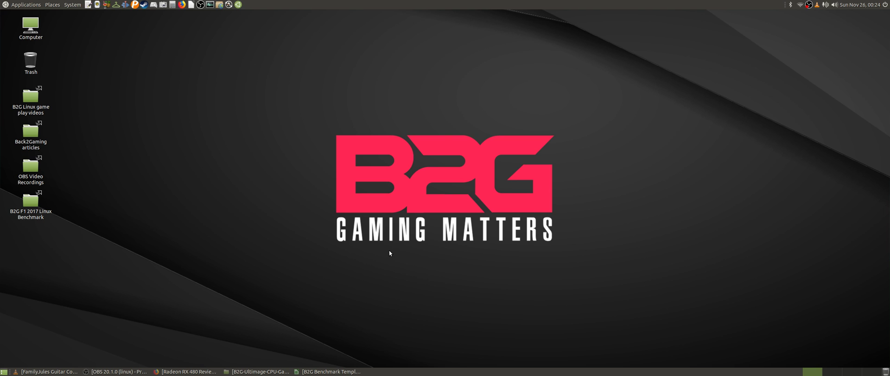
In Firefox, look through the GTX 1070 and RX 480 reviews and enlarge the Hitman frame-rate chart
left_click(185, 371)
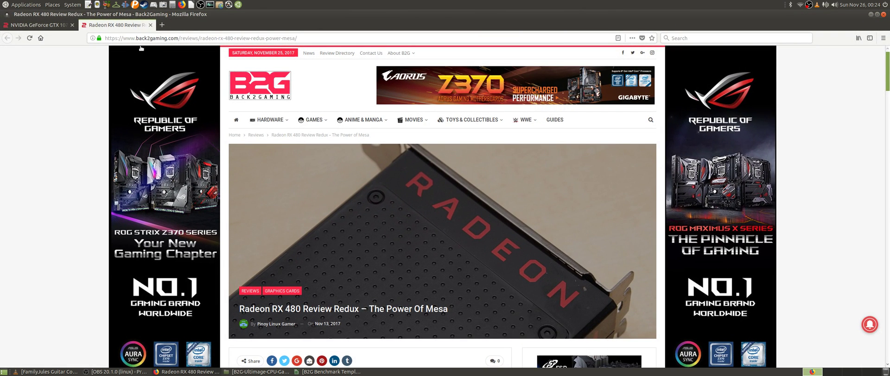
left_click(51, 23)
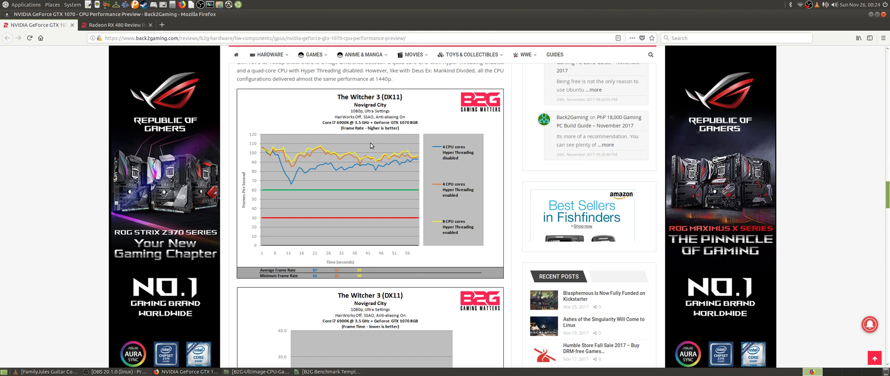
left_click(139, 29)
scroll(888, 95, "down", 5)
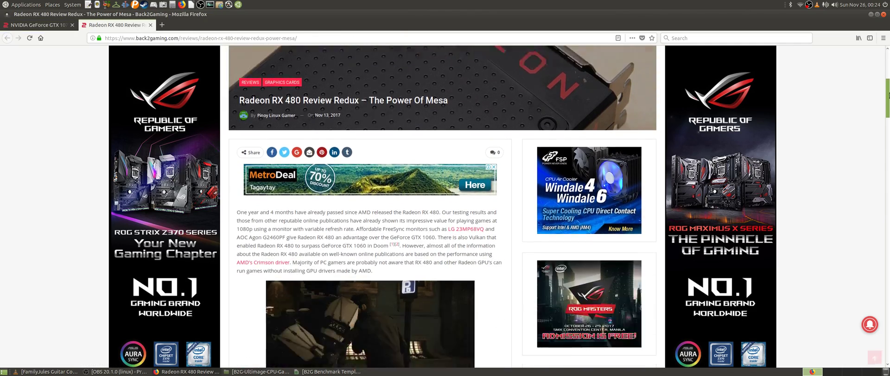
scroll(888, 95, "down", 15)
left_click(388, 251)
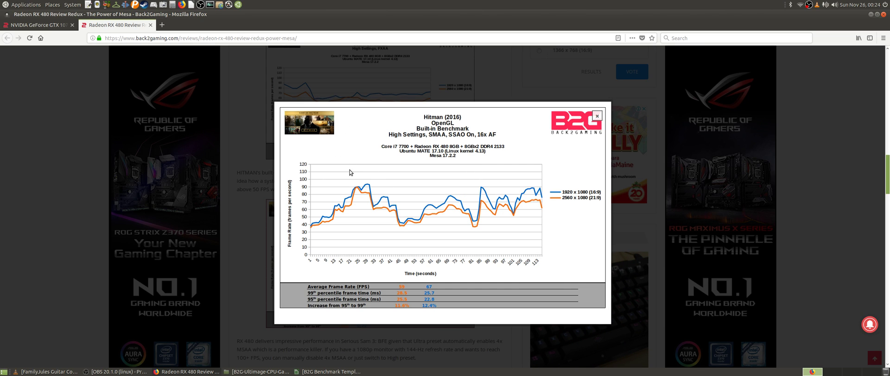
Go back to the Witcher 3 article, then swap Firefox for the Witcher 3 results folder
left_click(61, 25)
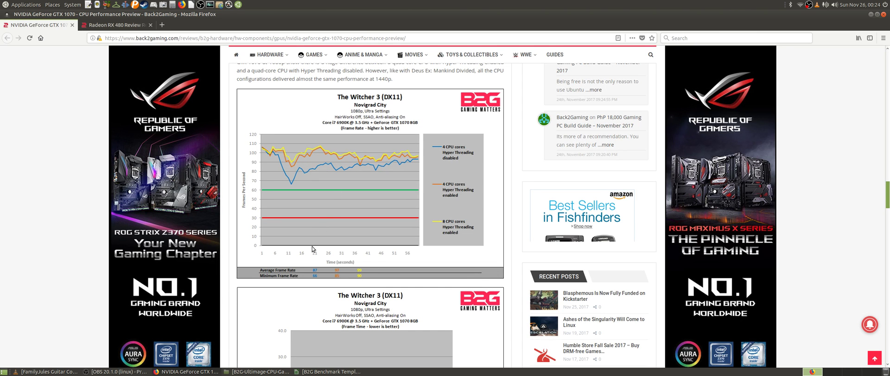
left_click(185, 371)
left_click(257, 371)
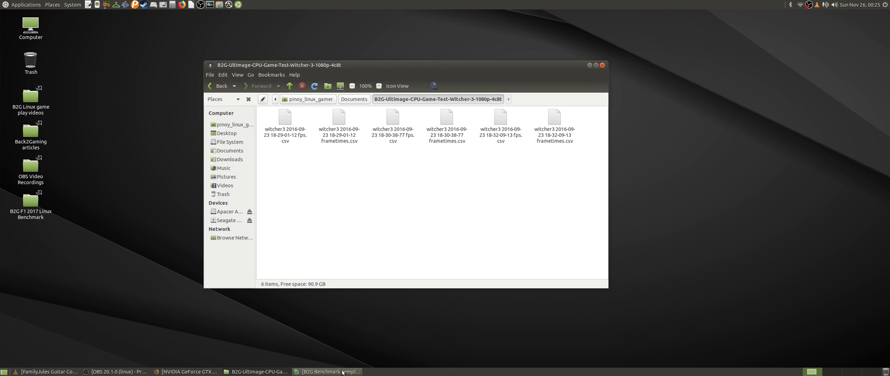
Restore the B2G Benchmark Template 60secs 2017 v2.ods Calc window from the taskbar
left_click(330, 371)
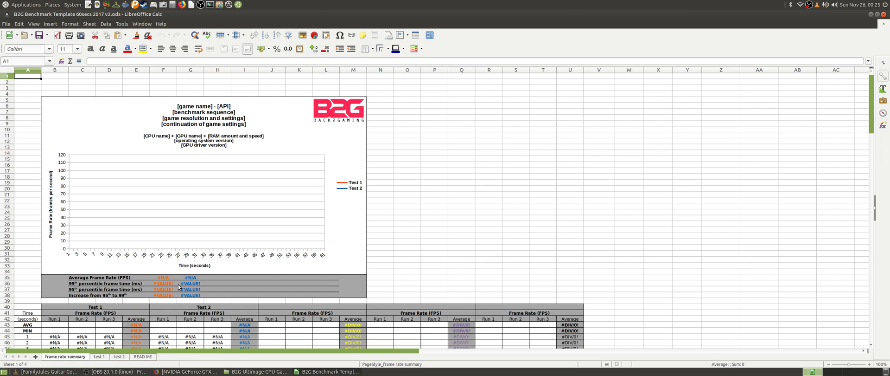
left_click(100, 358)
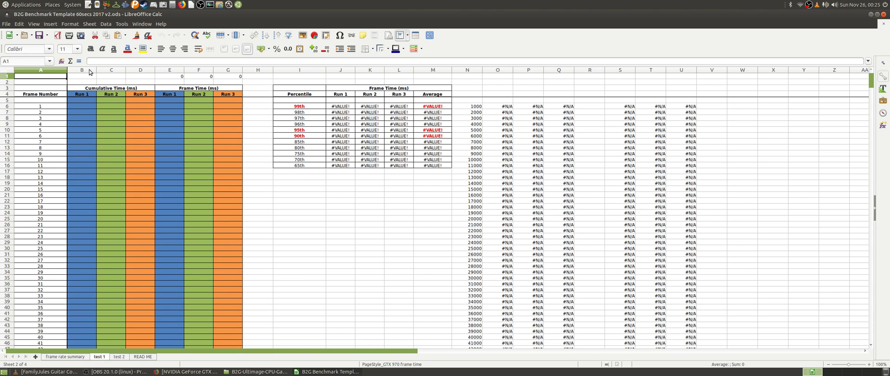
left_click_drag(86, 70, 139, 70)
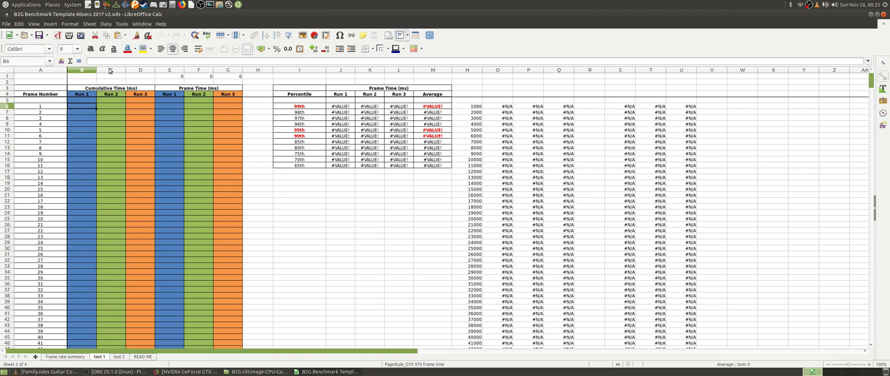
left_click(121, 356)
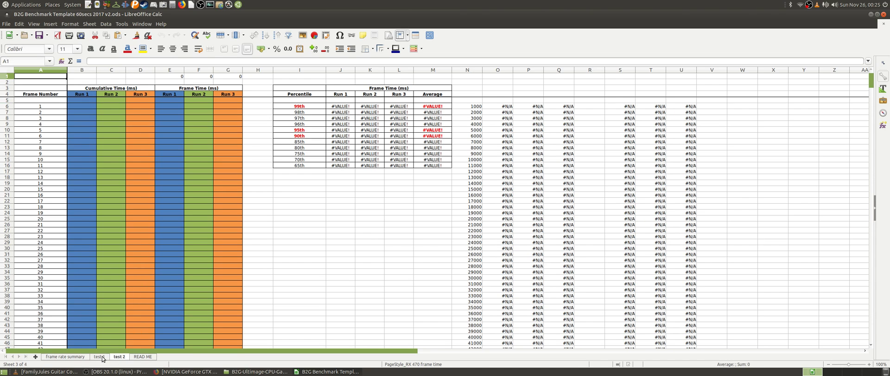
left_click(102, 358)
left_click(119, 357)
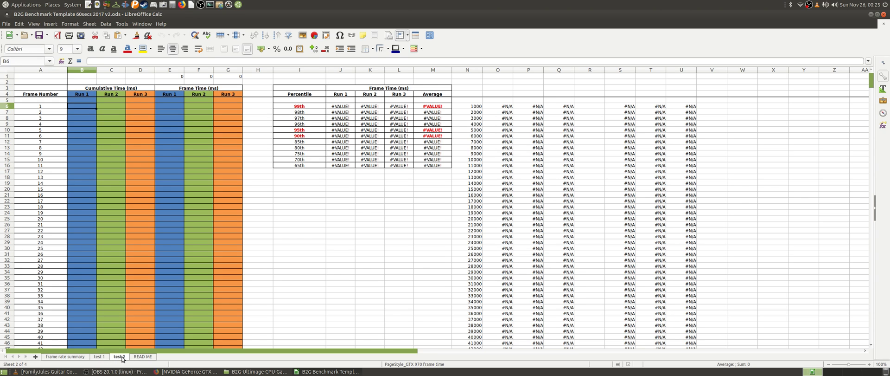
left_click(99, 357)
left_click(65, 356)
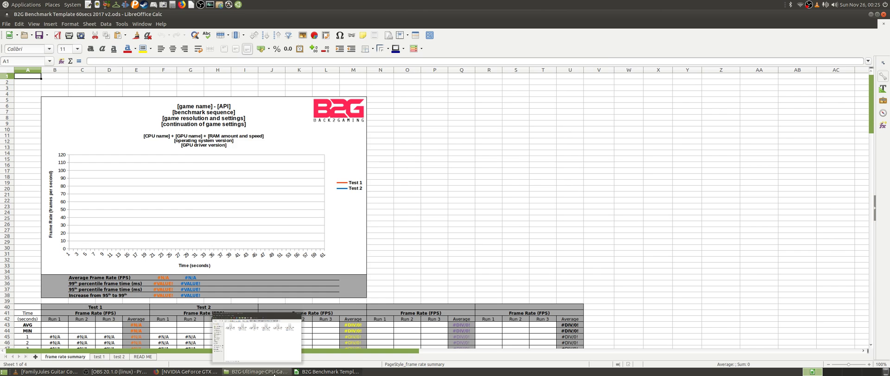
left_click(258, 370)
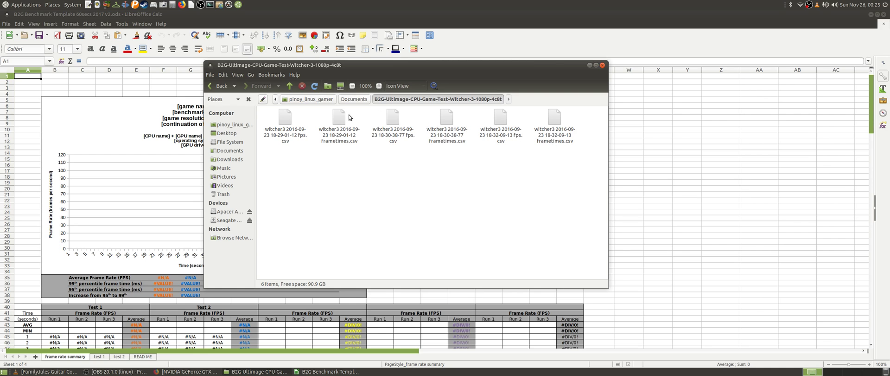
double_click(339, 121)
left_click(390, 212)
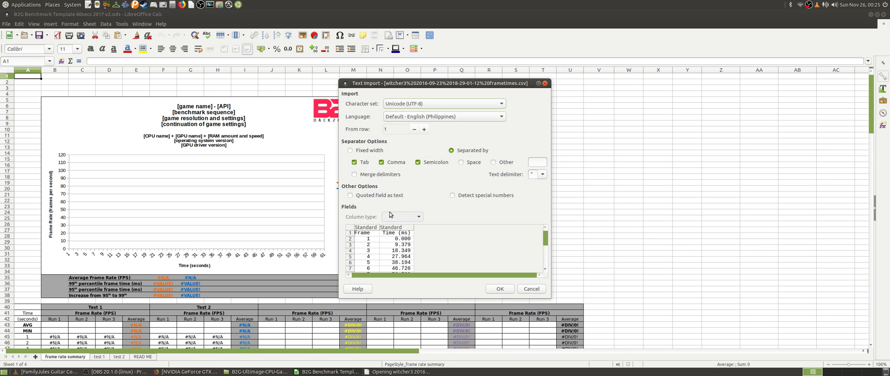
left_click(496, 288)
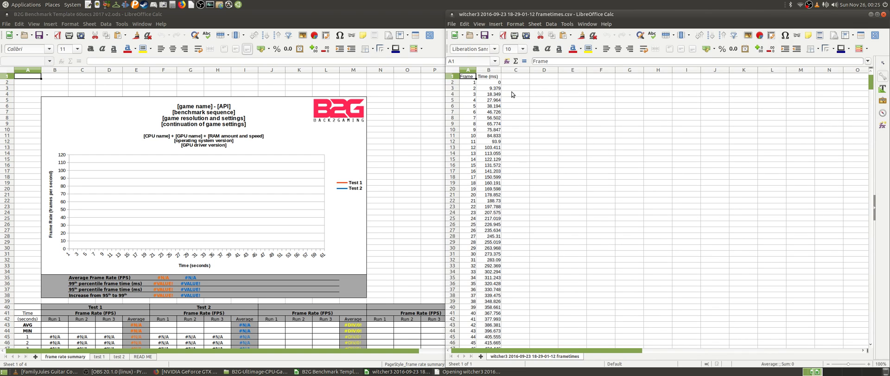
Maximize the CSV window and confirm the Time (ms) column ends at B5794
double_click(565, 14)
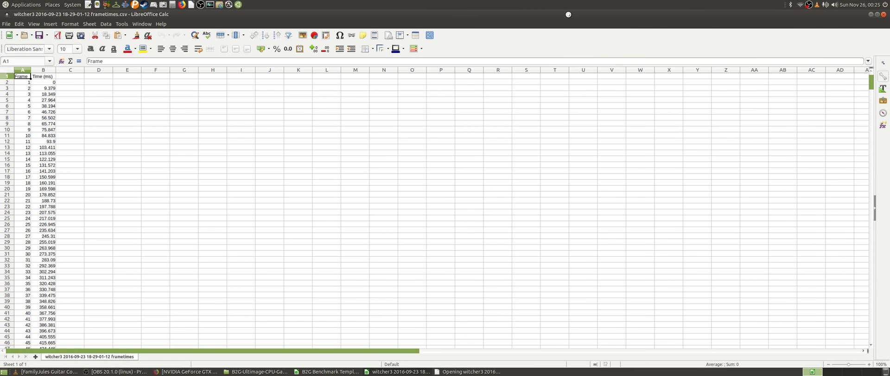
left_click(52, 84)
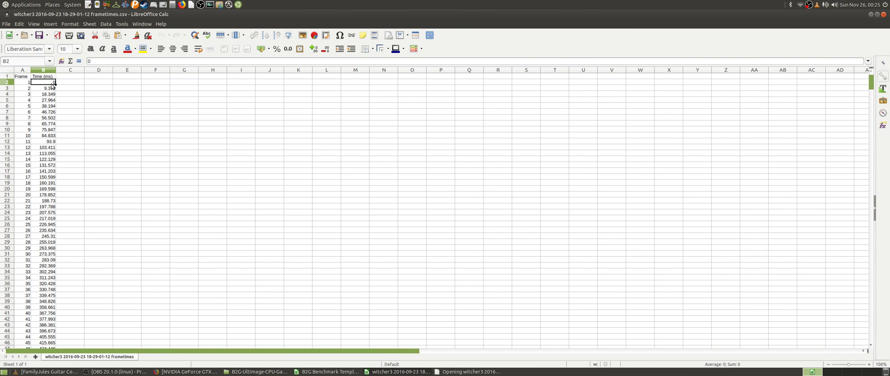
left_click(49, 70)
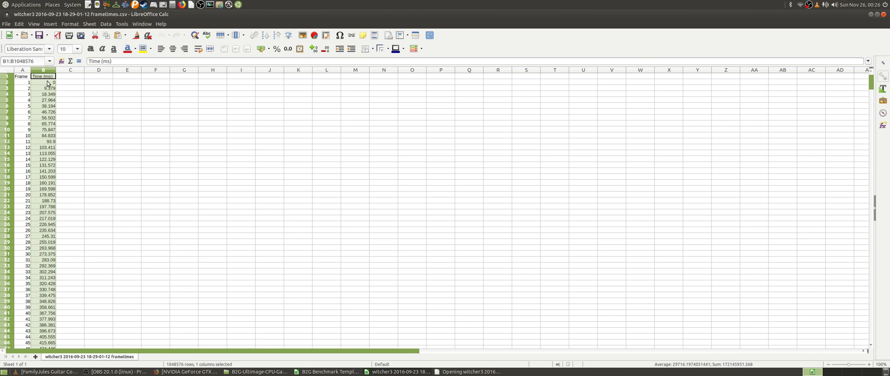
left_click(52, 82)
key("ctrl+shift+Down")
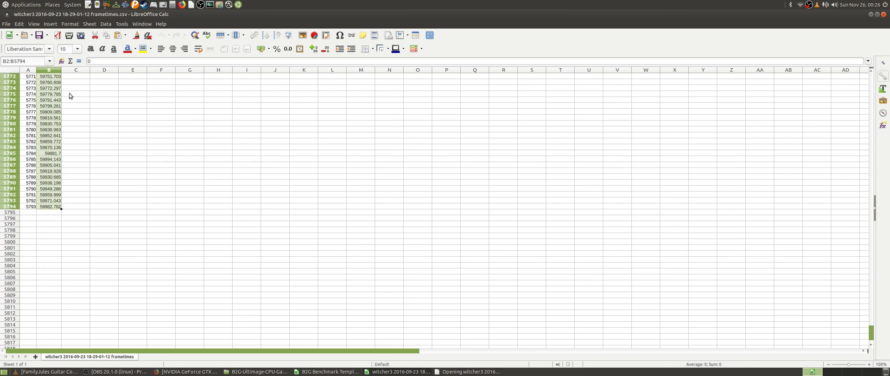
left_click(55, 202)
left_click(55, 206)
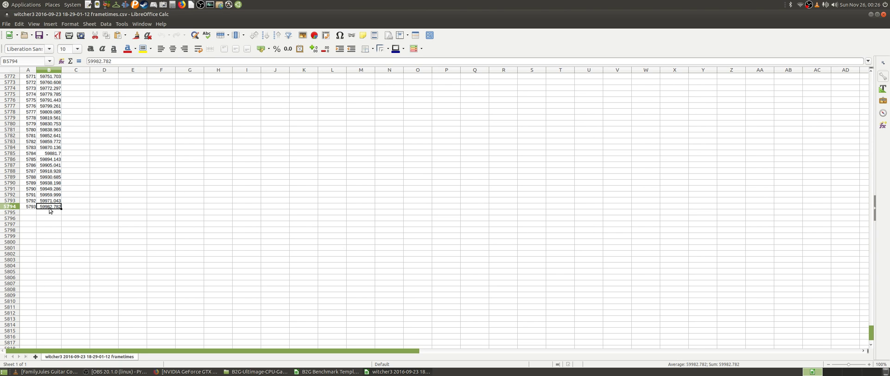
Copy the frame-time values in B2:B5794
key("ctrl+Home")
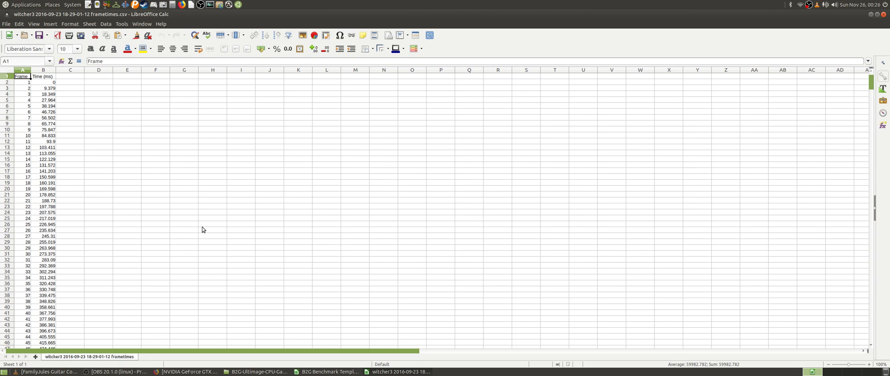
left_click(51, 82)
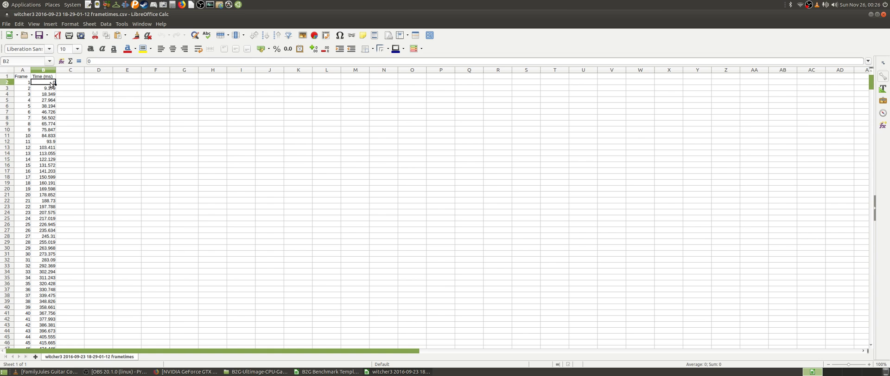
key("ctrl+shift+Down")
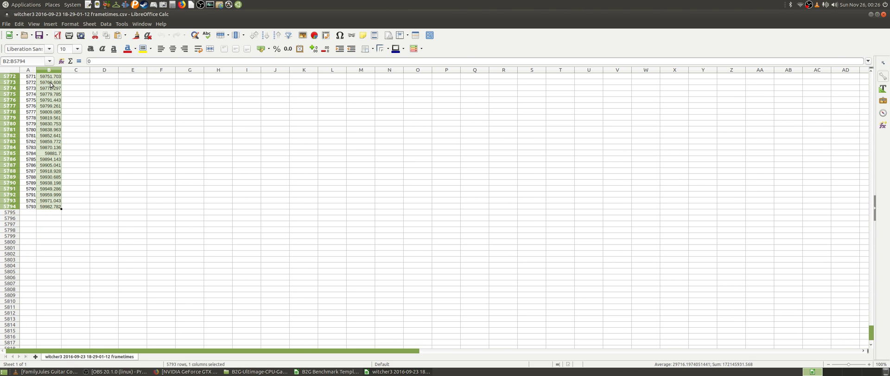
key("ctrl+c")
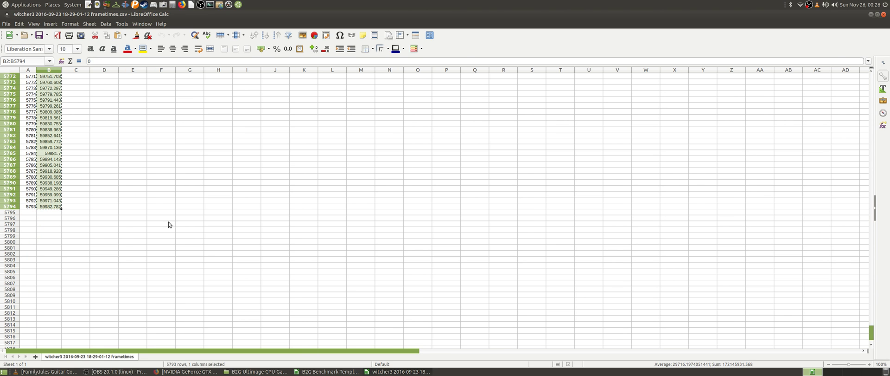
Paste the frame times as values only into test 1 cell B6, then check the calculated results
left_click(339, 372)
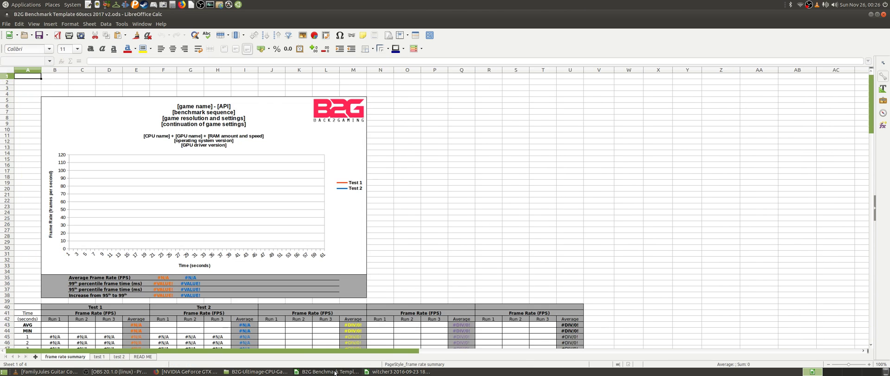
left_click(102, 358)
right_click(85, 105)
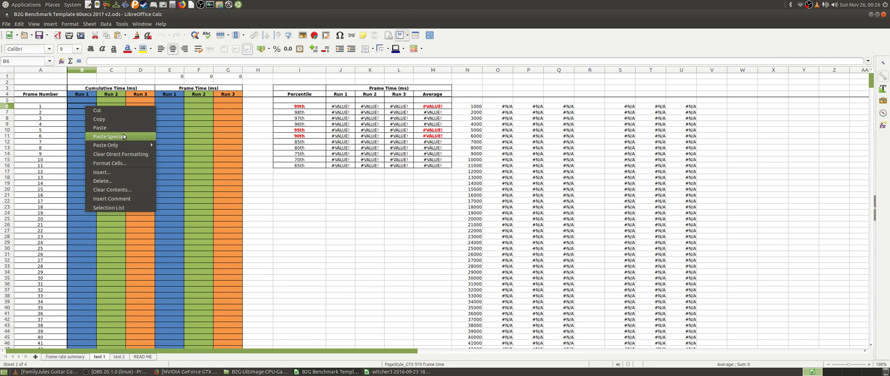
mouse_move(127, 144)
left_click(177, 151)
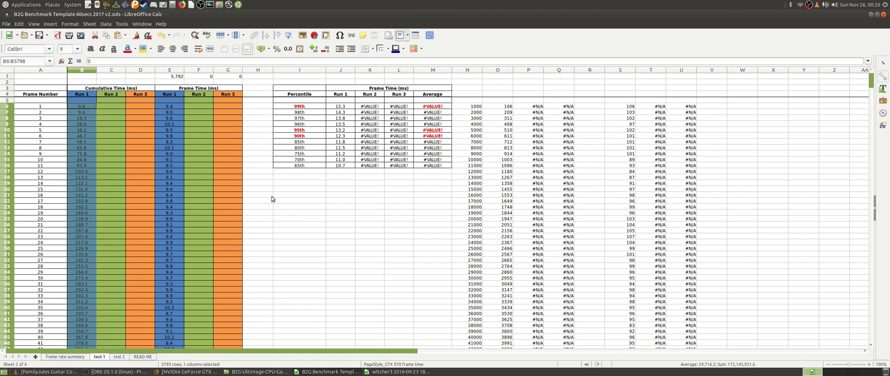
left_click(302, 213)
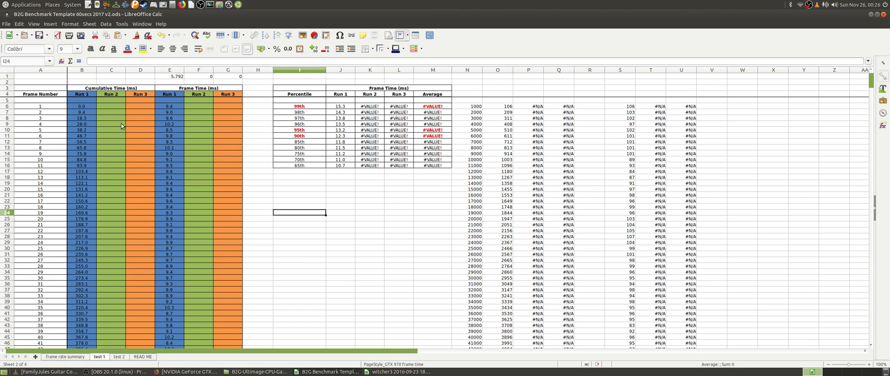
left_click(342, 206)
left_click(625, 107)
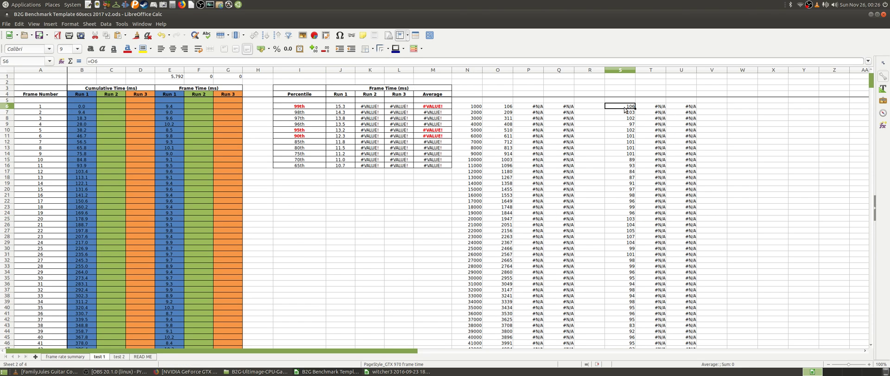
On the frame rate summary sheet, check B45 and scroll through Test 1 Run 1 rates (106, 103, 102…)
left_click(73, 357)
scroll(45, 253, "down", 5)
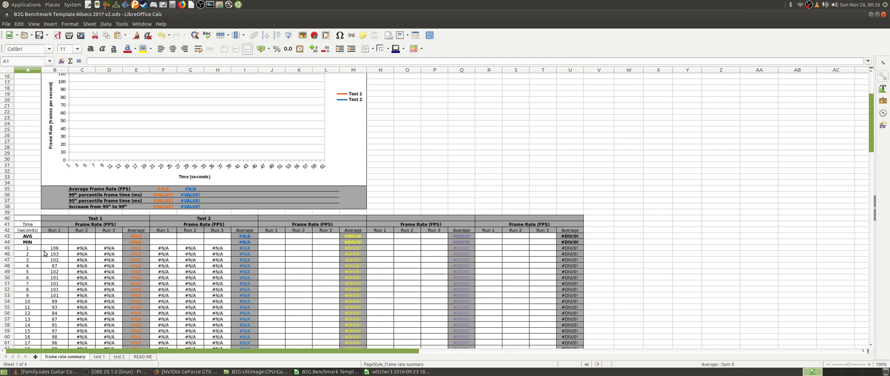
left_click(55, 248)
scroll(60, 248, "down", 3)
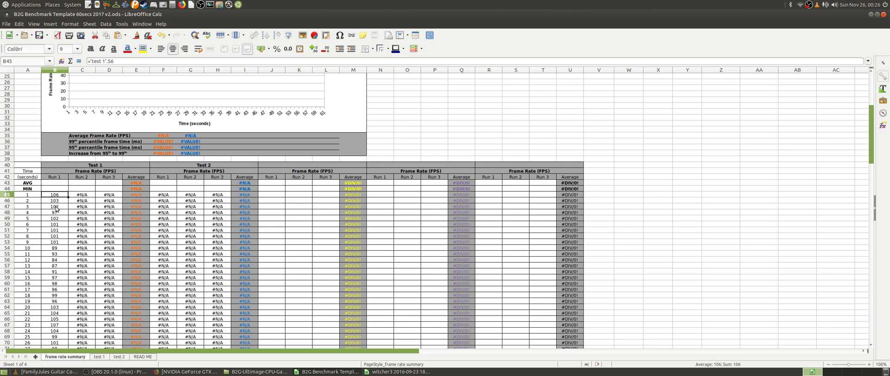
scroll(57, 208, "down", 5)
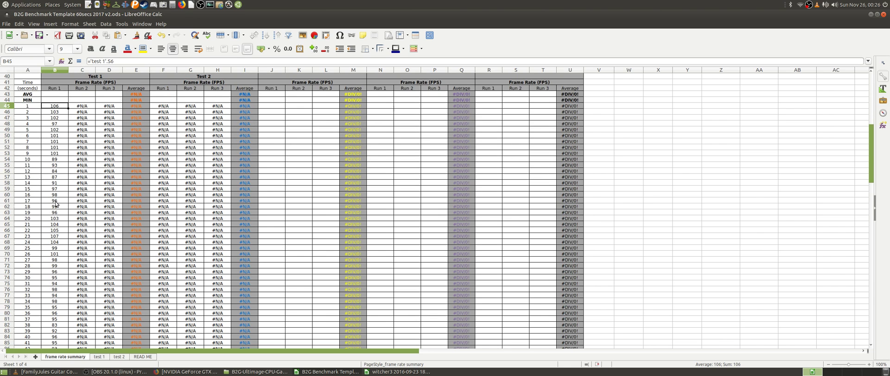
scroll(56, 203, "down", 11)
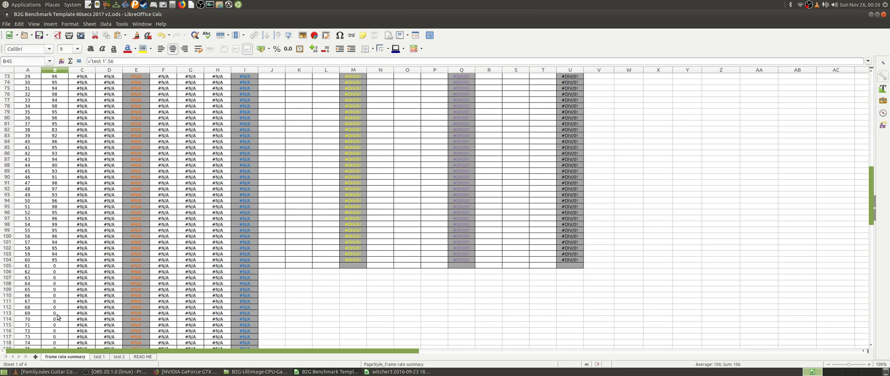
scroll(57, 317, "up", 20)
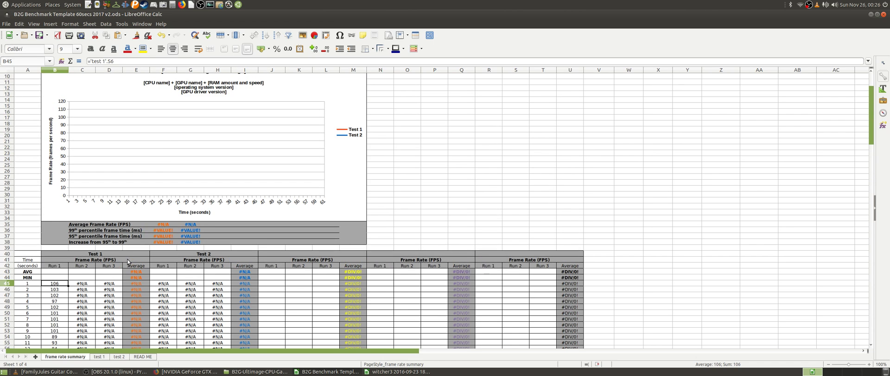
scroll(139, 121, "up", 3)
scroll(111, 199, "down", 4)
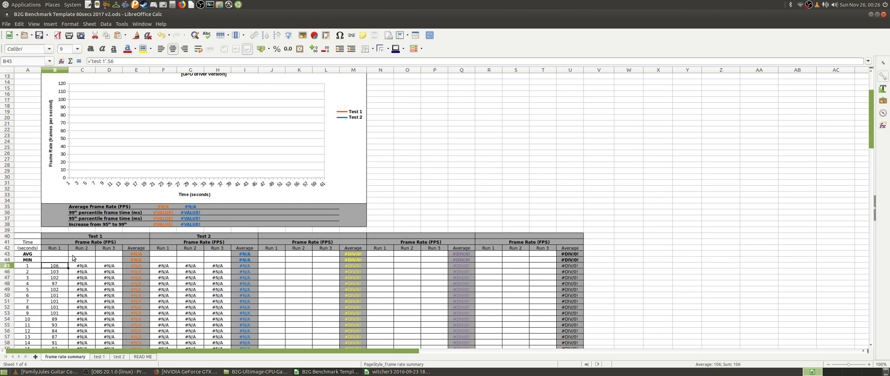
scroll(109, 271, "up", 4)
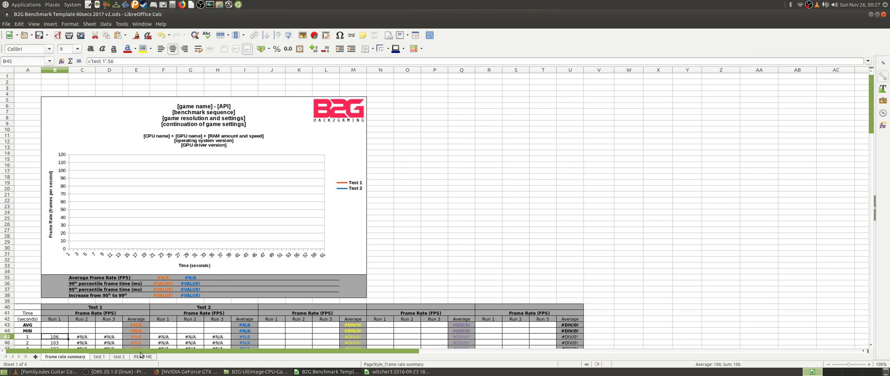
Close the template without saving, close the CSV, and go up to the Documents folder
left_click(883, 14)
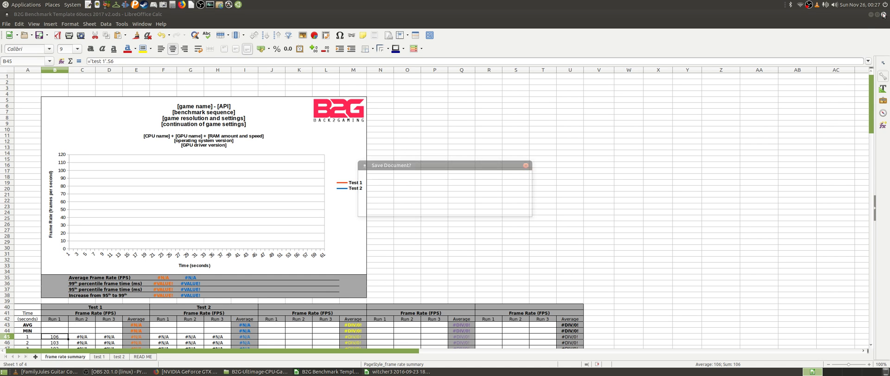
left_click(438, 207)
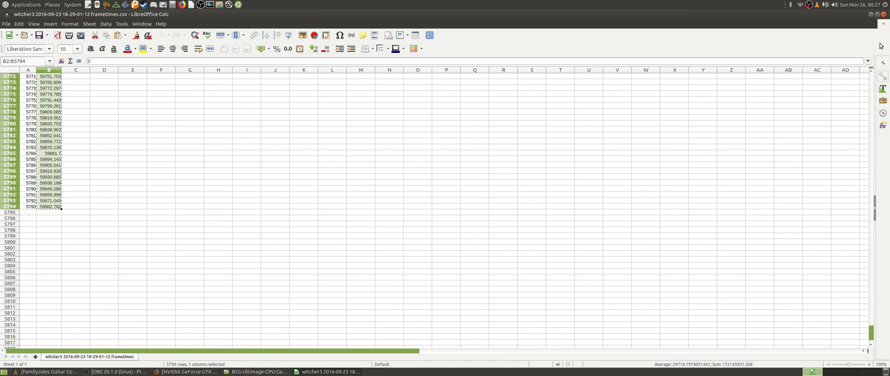
left_click(884, 15)
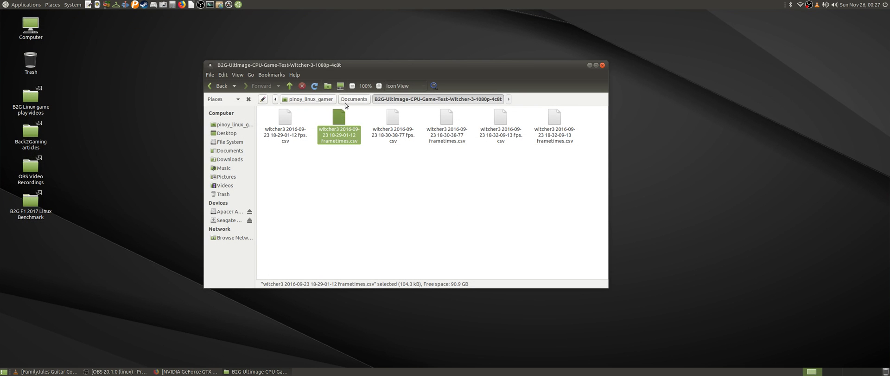
left_click(357, 99)
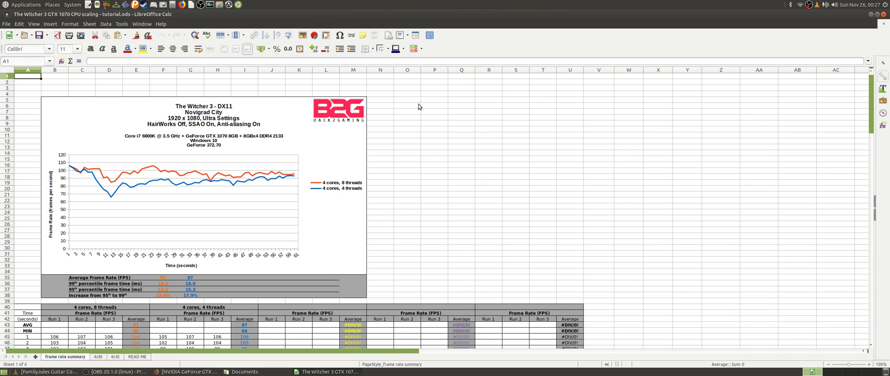
left_click(99, 356)
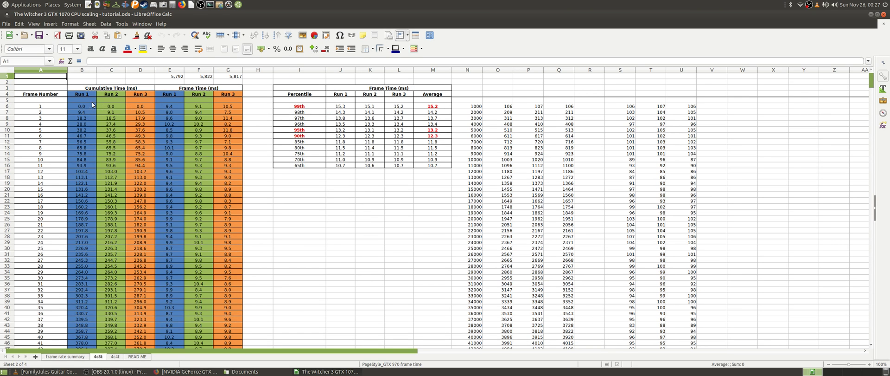
left_click(115, 356)
left_click(100, 356)
left_click(113, 357)
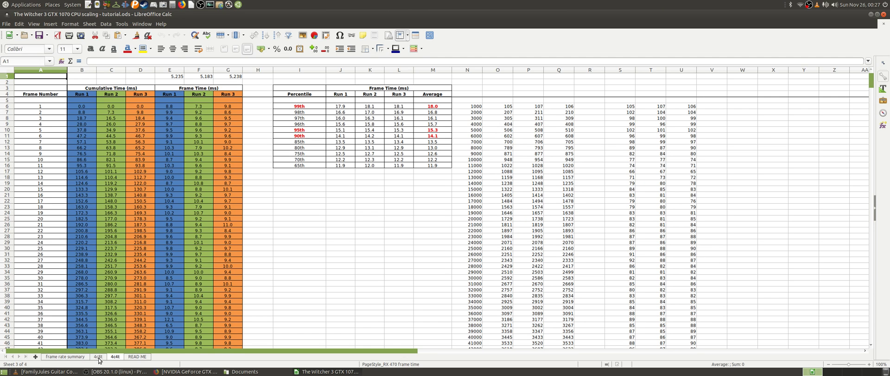
left_click(81, 357)
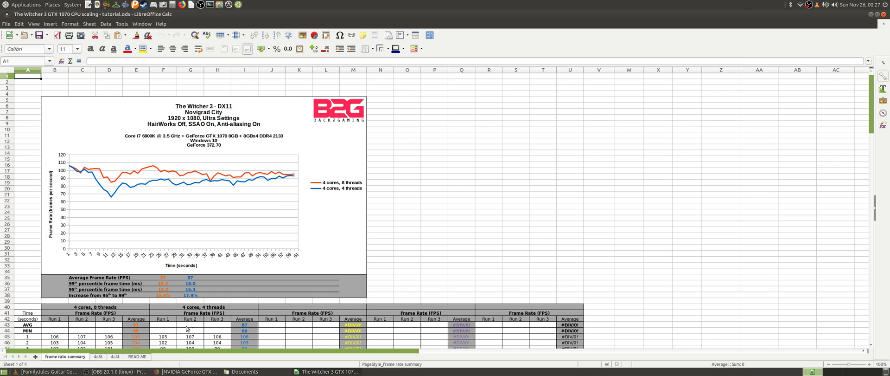
Unmaximize the spreadsheet and tile Firefox on the left half of the screen
left_click(879, 16)
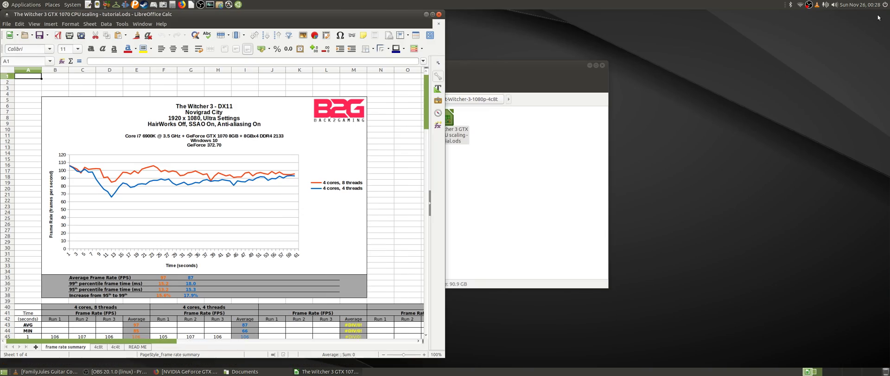
left_click_drag(400, 14, 846, 17)
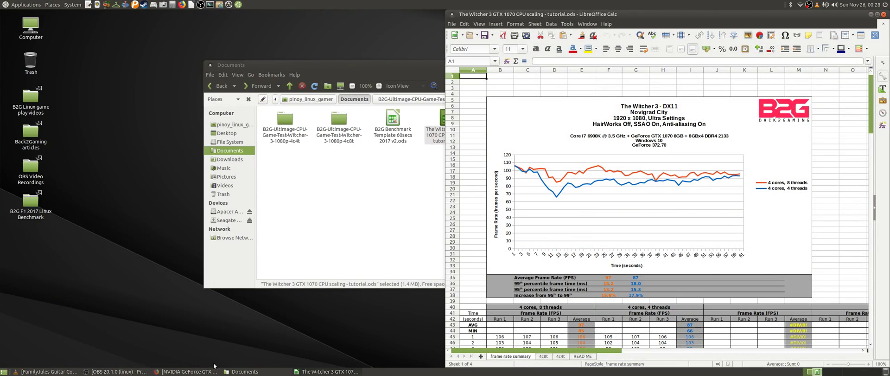
left_click(185, 371)
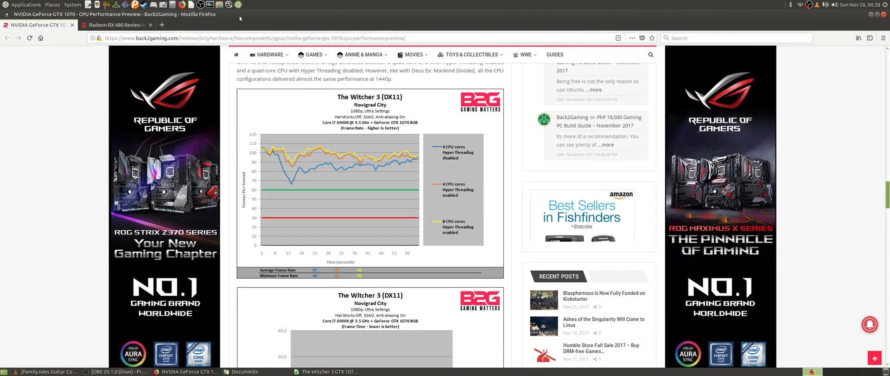
double_click(239, 16)
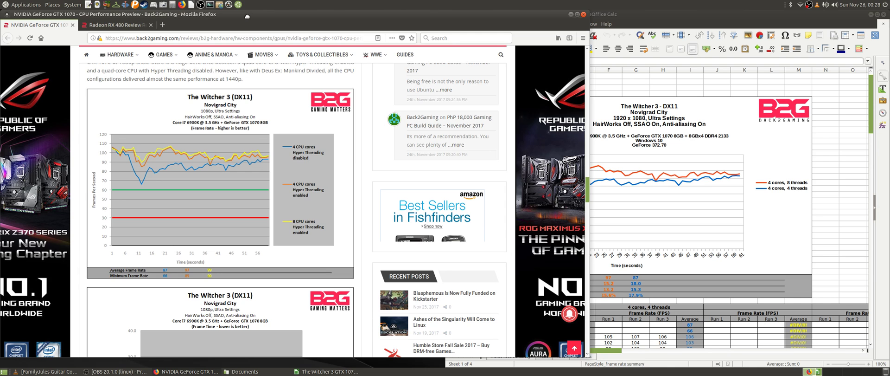
key("super+Left")
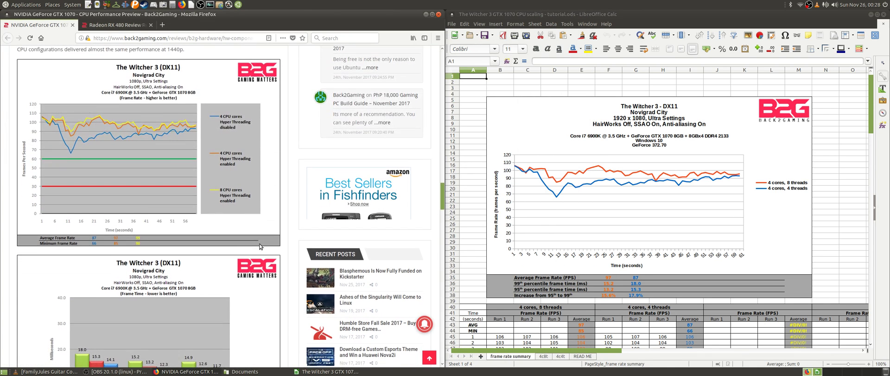
left_click(567, 19)
left_click(153, 95)
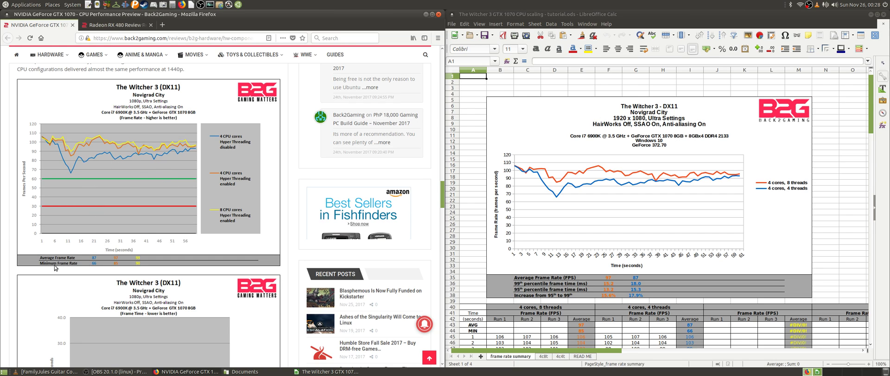
Compare the Back2Gaming Witcher 3 frame-rate and frame-time charts with the spreadsheet
scroll(151, 254, "down", 5)
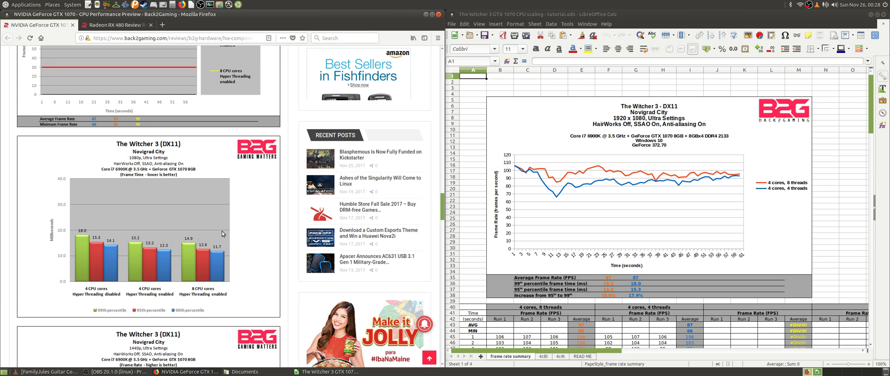
scroll(185, 234, "up", 6)
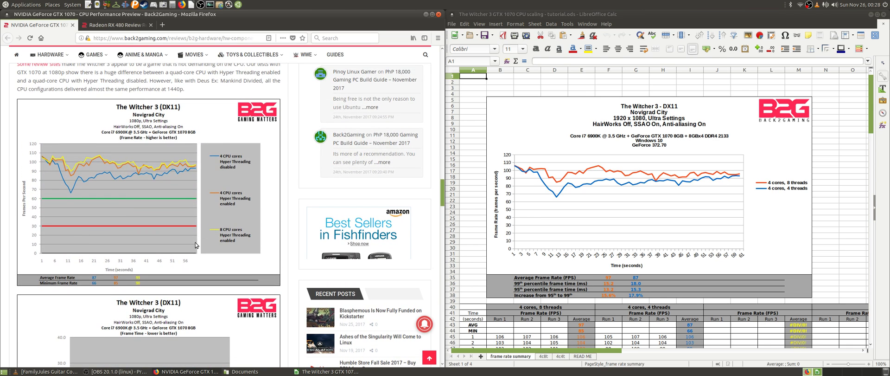
left_click(532, 14)
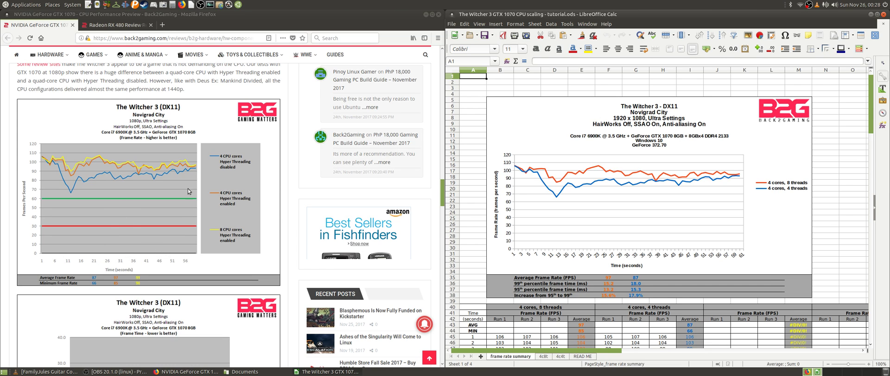
left_click(148, 185)
scroll(129, 199, "down", 1)
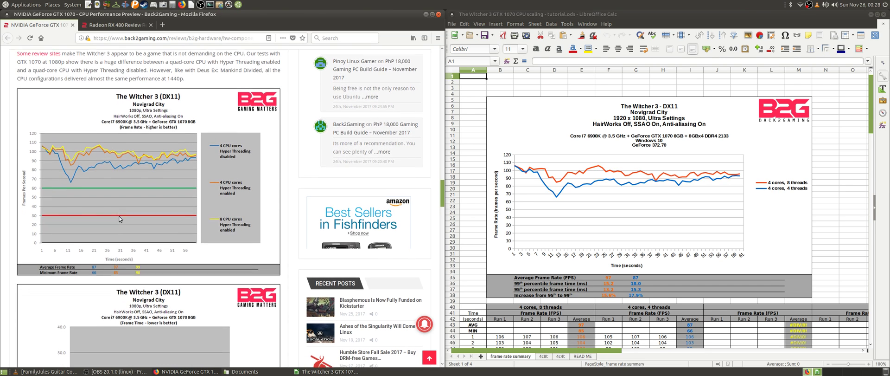
scroll(119, 219, "down", 1)
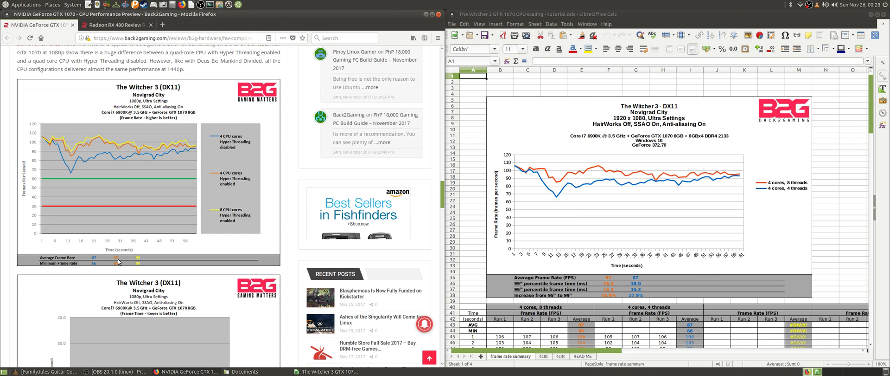
scroll(197, 269, "down", 5)
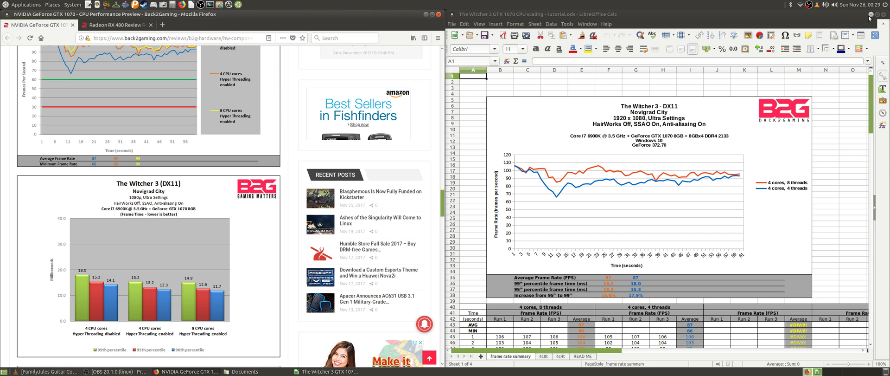
Minimise Firefox and tile the Calc spreadsheet onto the left half with Super+Left
left_click(426, 15)
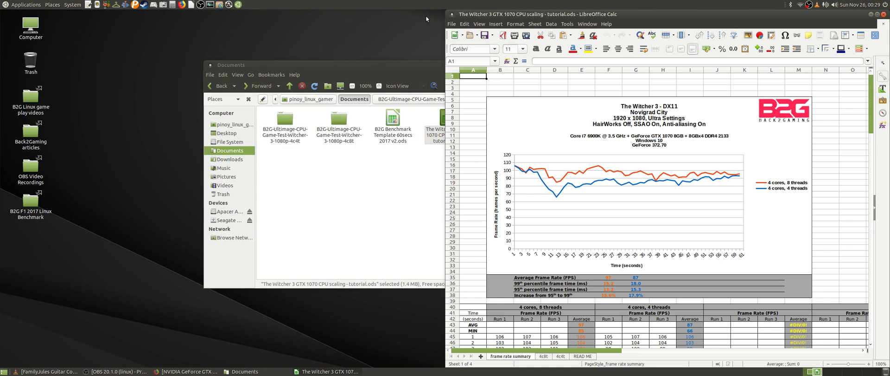
left_click(194, 370)
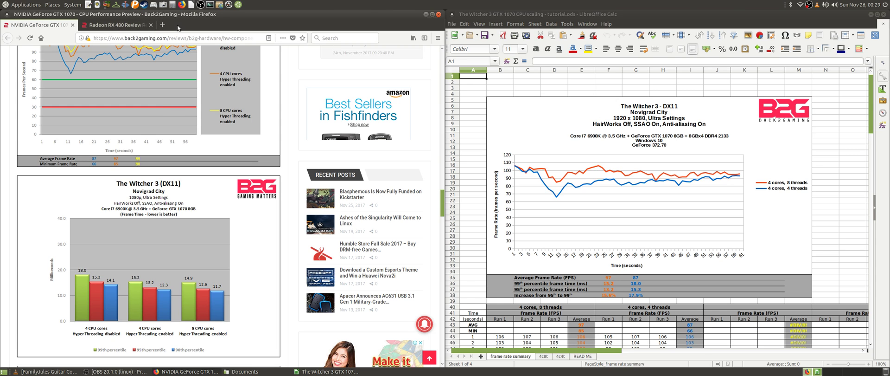
scroll(220, 217, "up", 3)
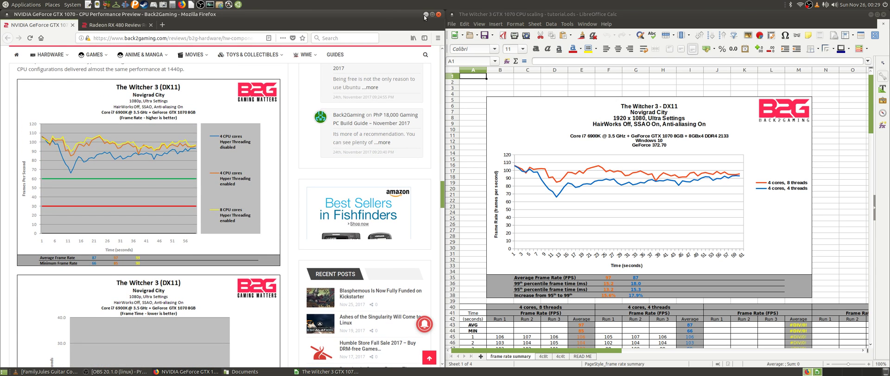
left_click(424, 14)
key("super+Left")
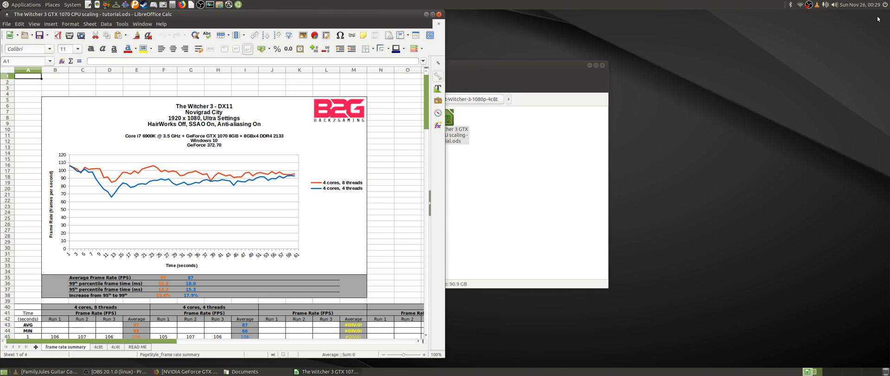
Maximize Calc and save a select-area PNG of the Witcher 3 chart and stats to Pictures
left_click(433, 14)
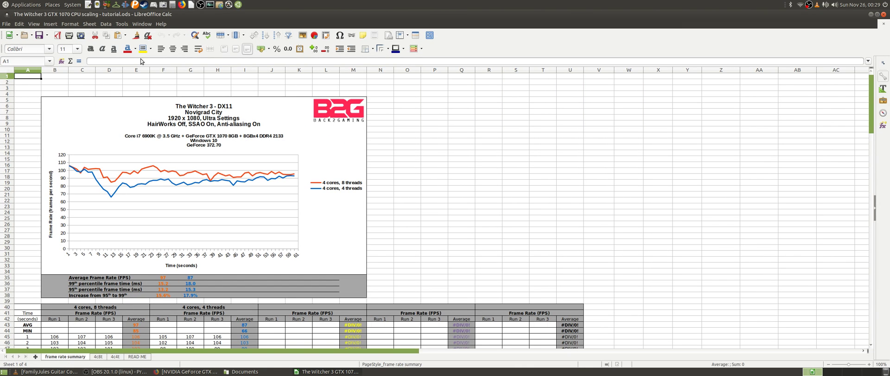
left_click(163, 4)
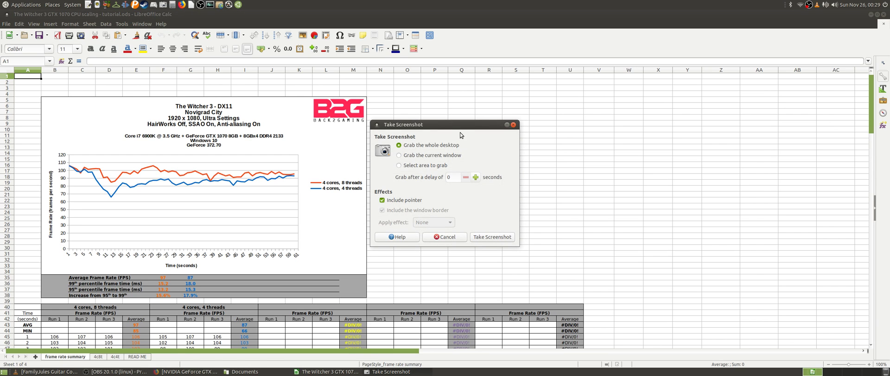
left_click(434, 166)
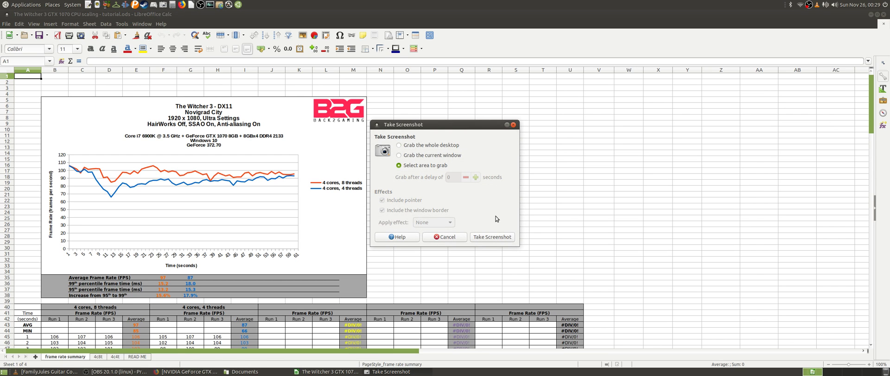
left_click(496, 237)
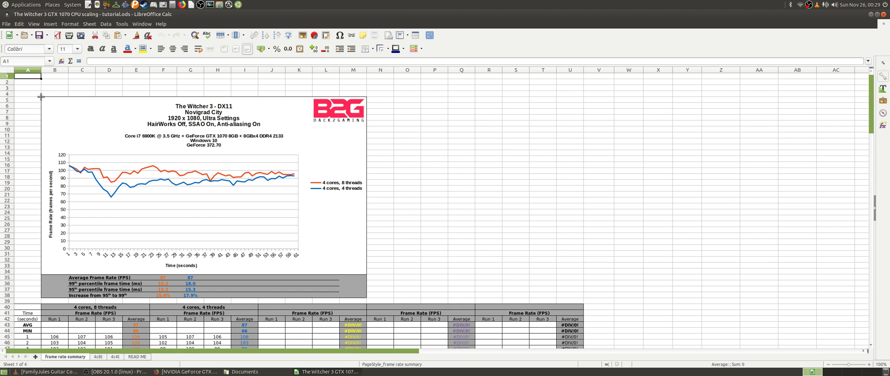
left_click_drag(41, 97, 366, 298)
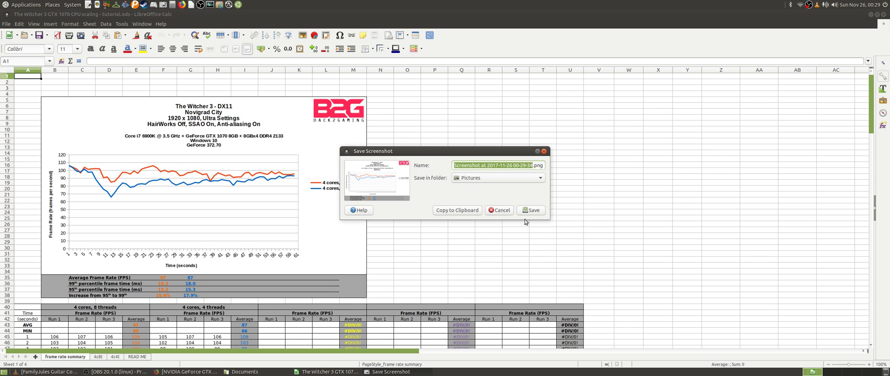
left_click(531, 210)
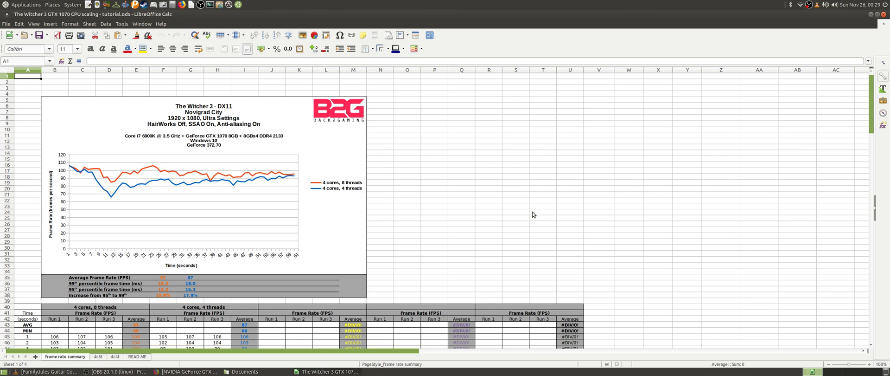
left_click(52, 5)
left_click(56, 15)
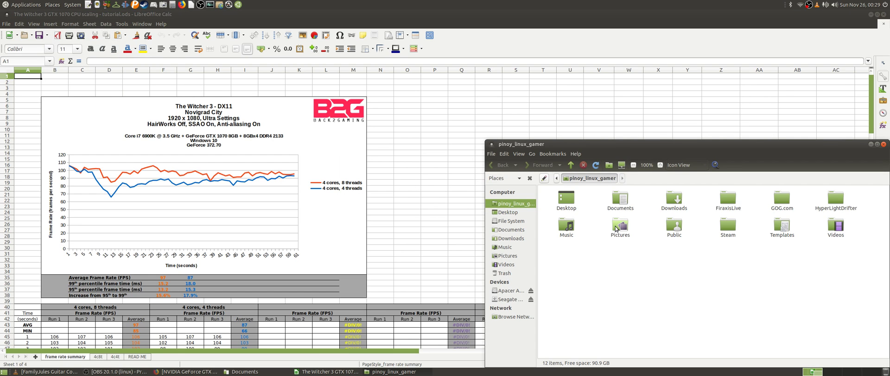
double_click(615, 228)
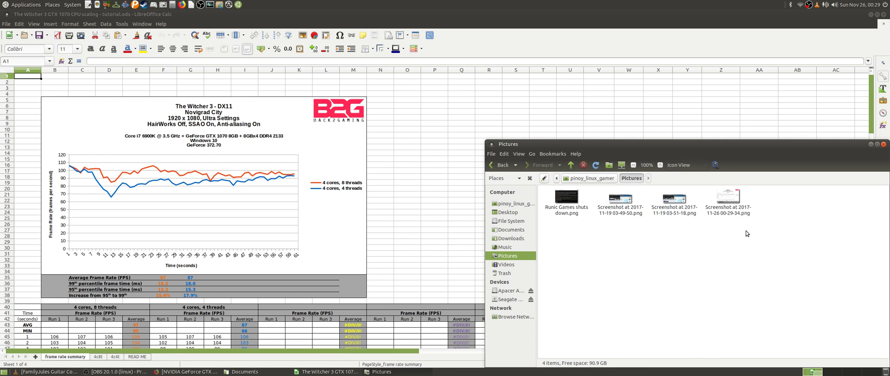
double_click(728, 197)
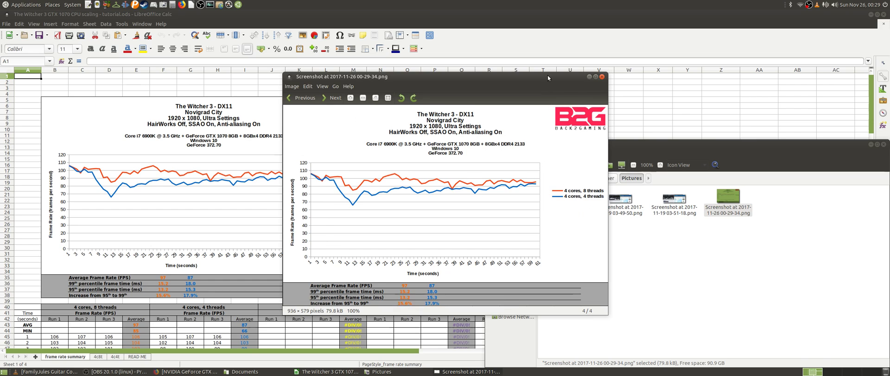
double_click(547, 75)
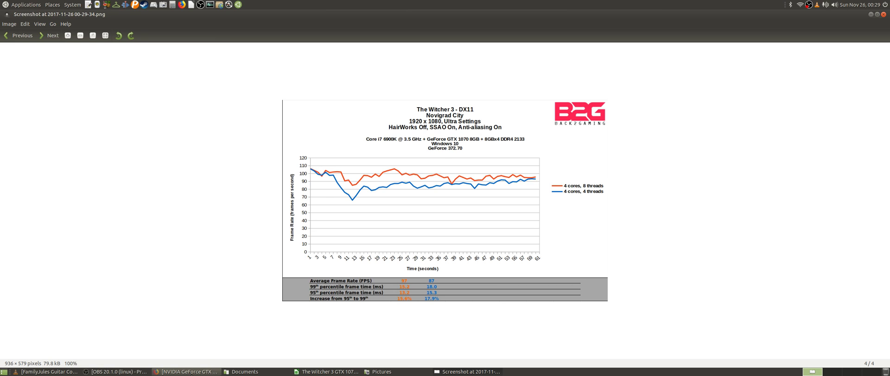
mouse_move(255, 371)
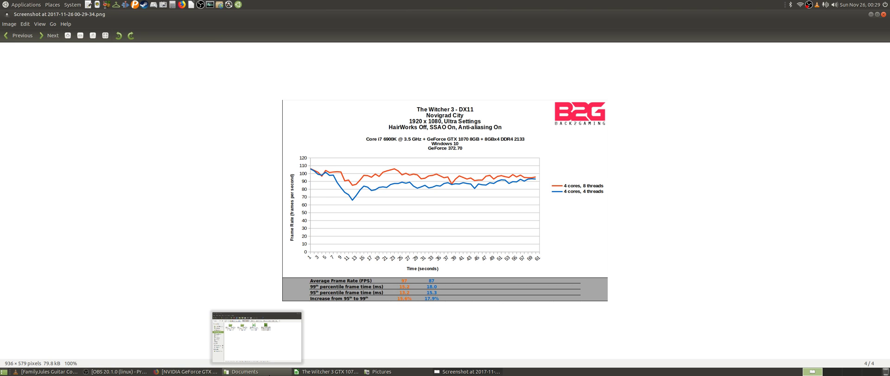